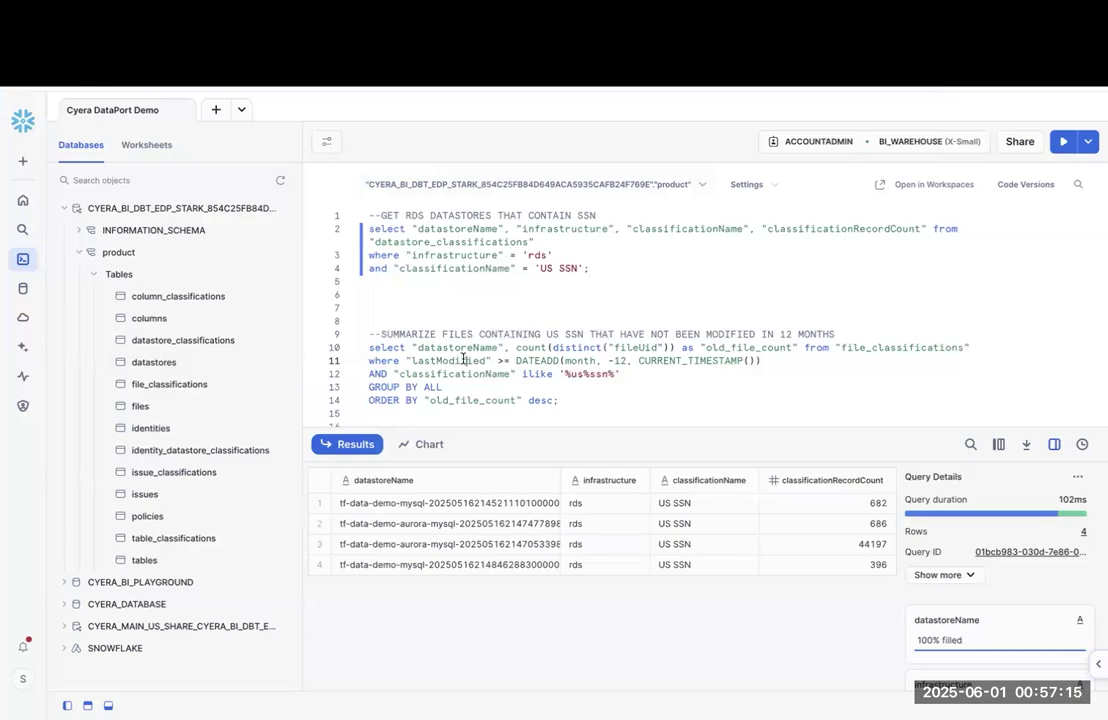
Step: Run the query ranking datastores by count of year-old US SSN files, then switch to Cursor
key("ctrl+Return")
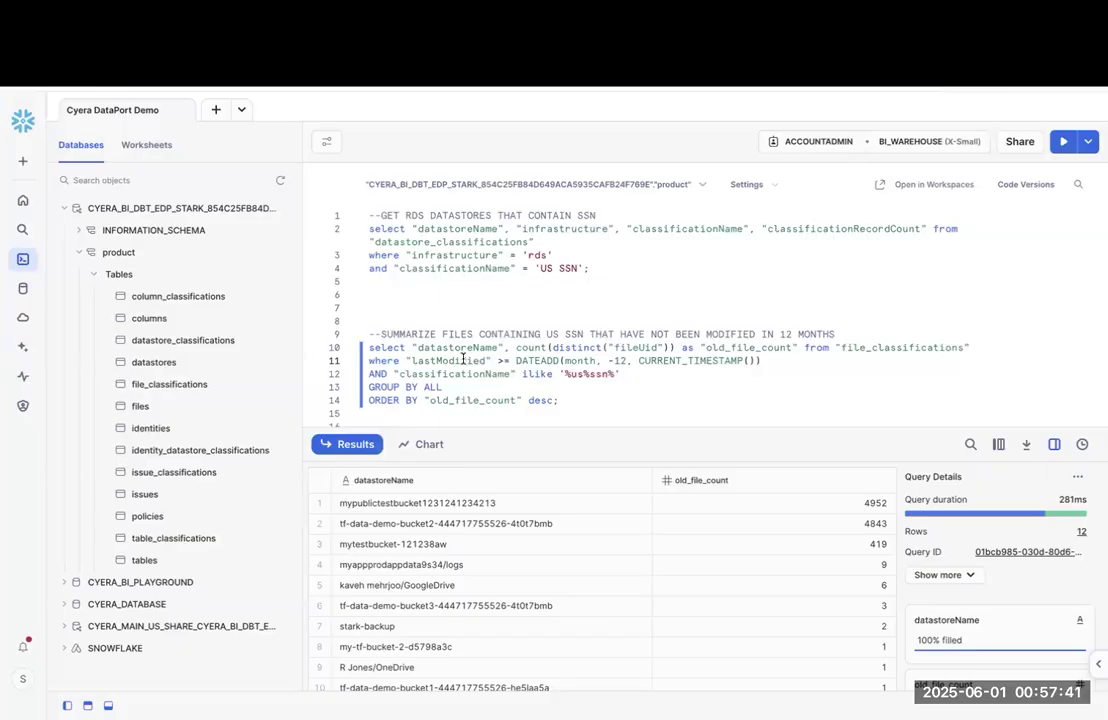
key("super+Tab")
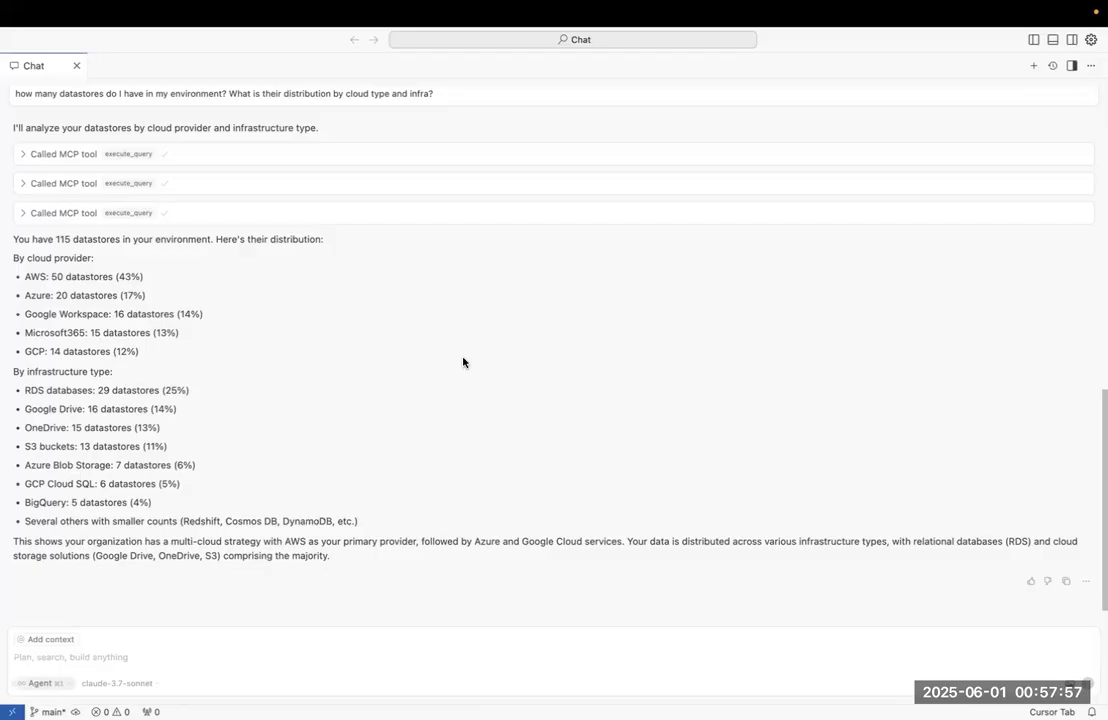
Step: Type the chat question 'What is the worst risk in my AWS environment and how do I fix it today?'
left_click(198, 652)
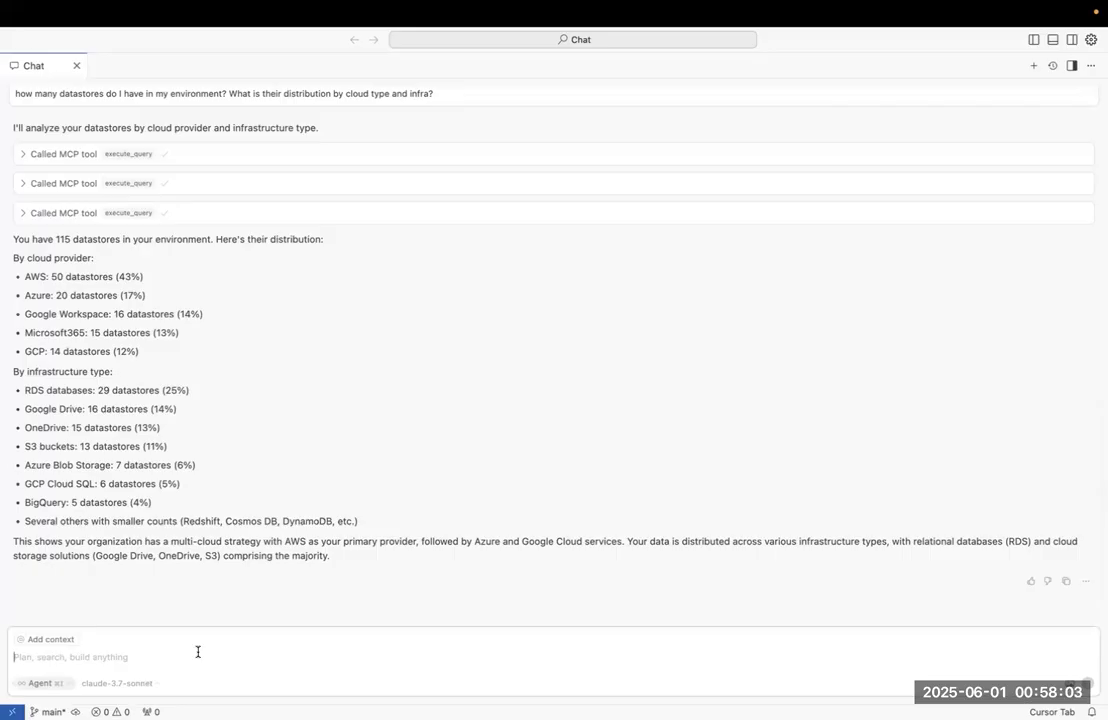
type("What")
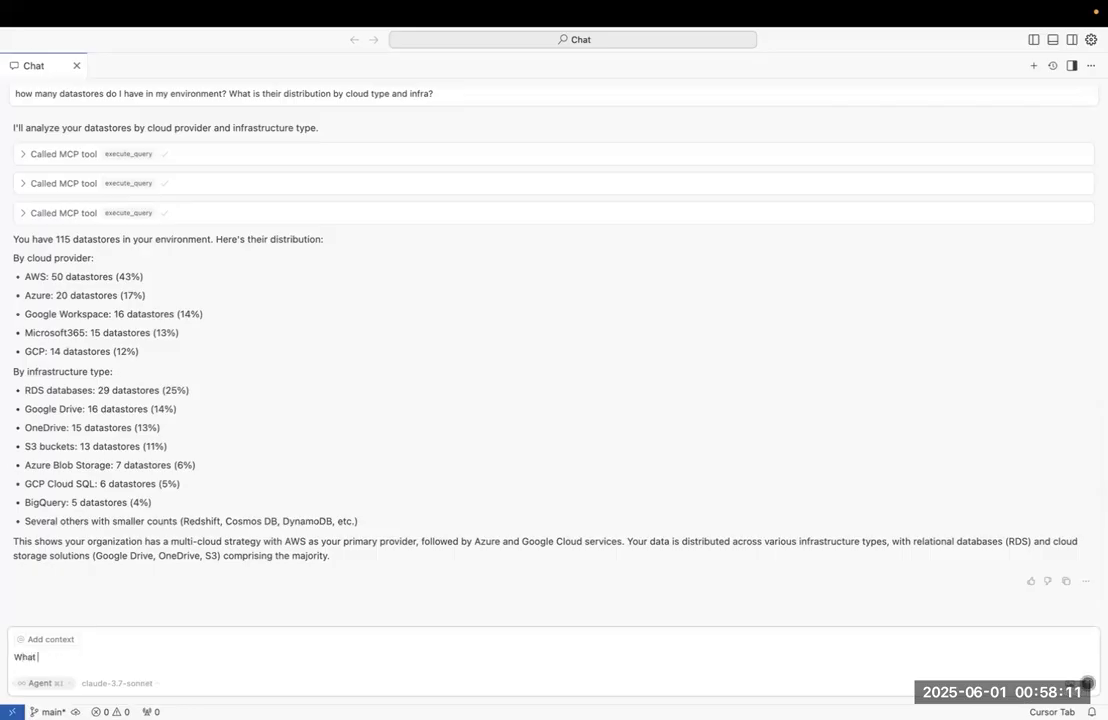
type(" is the worst risk")
type(" in my AWS env")
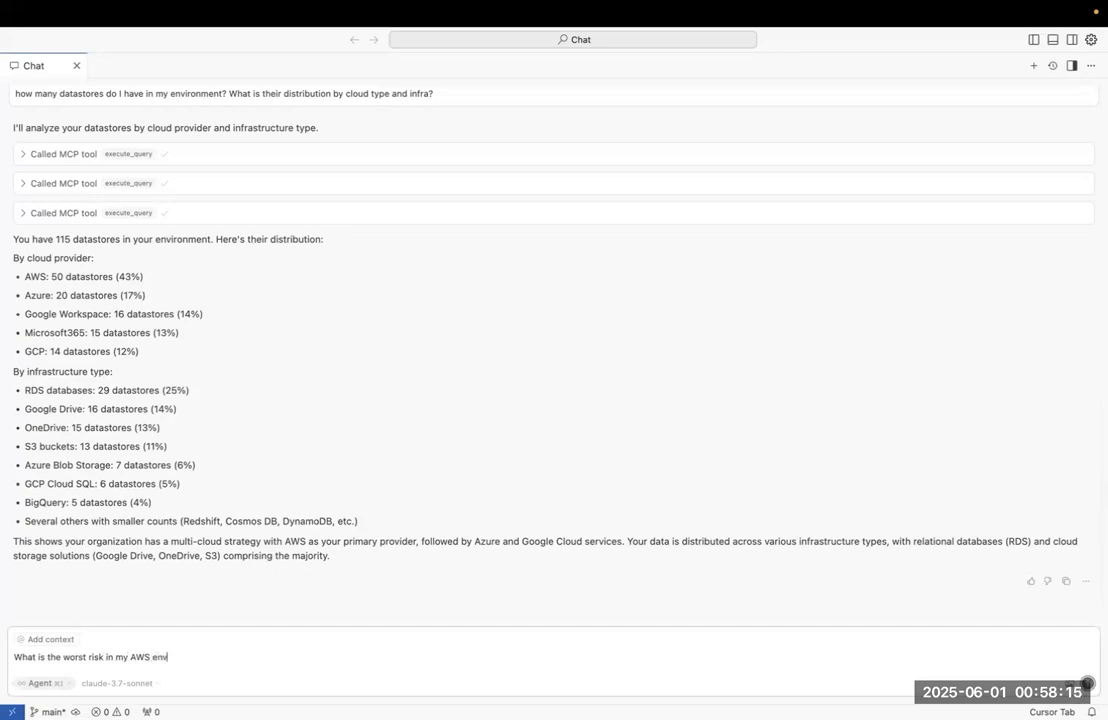
type("ironment and how")
type(" do I fix it")
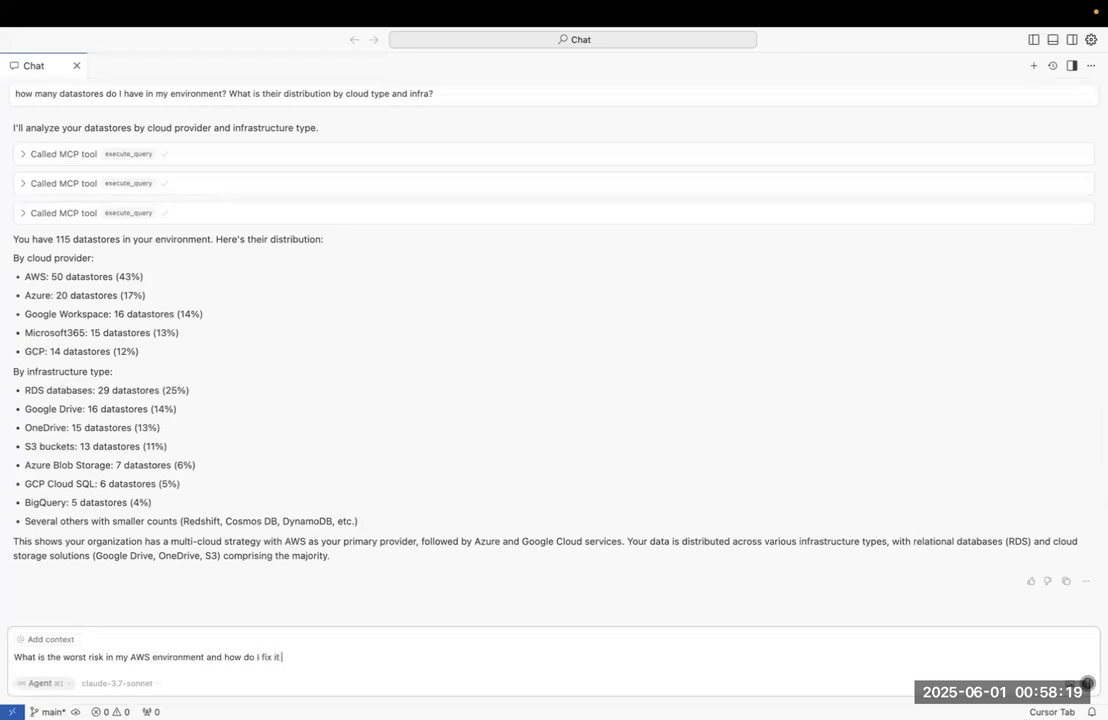
type(" today?")
Step: Send the AWS risk question and read the answer on the exposed S3 bucket and six remediation steps
key("Return")
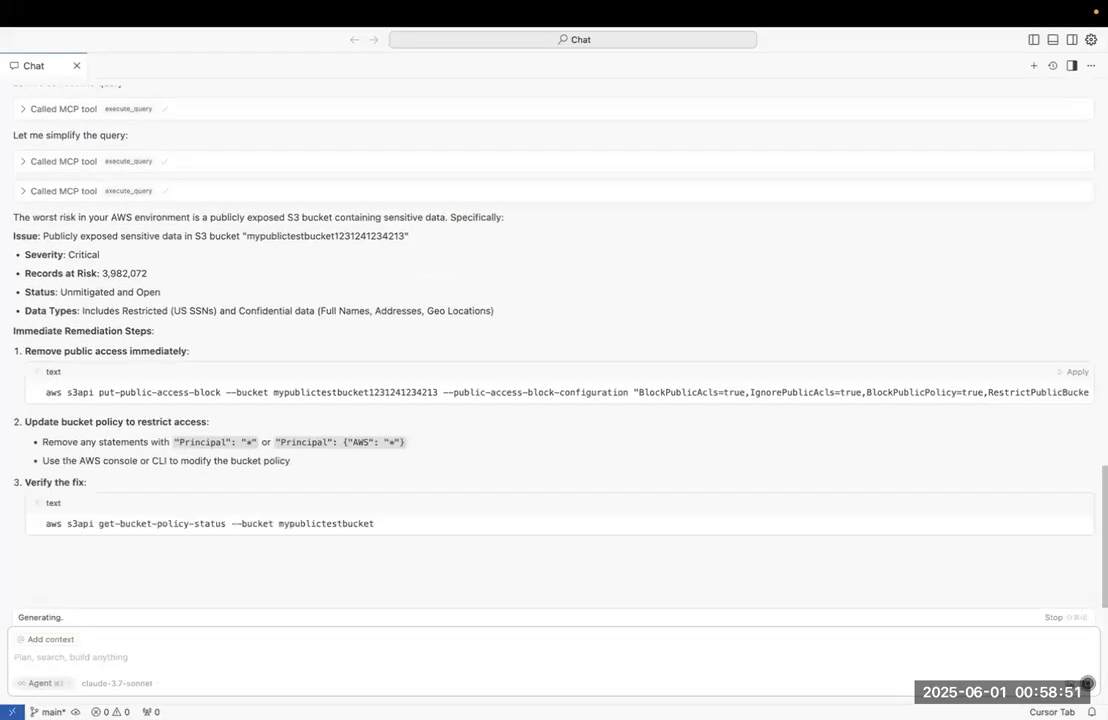
scroll(365, 513, "up", 3)
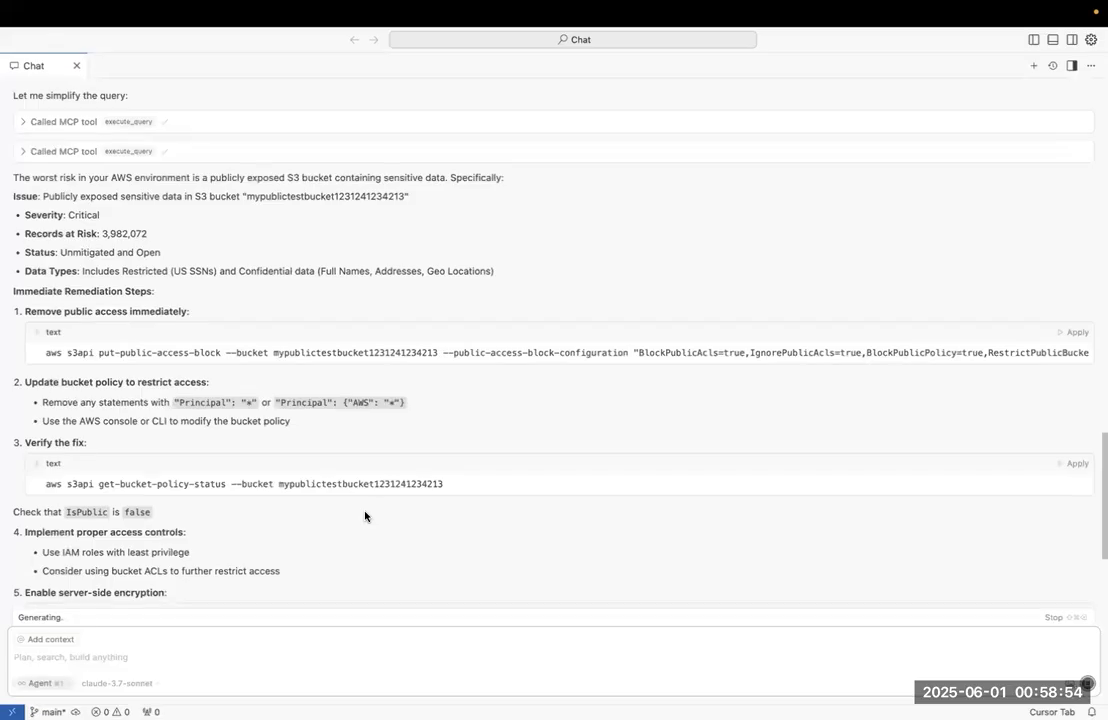
scroll(365, 516, "down", 2)
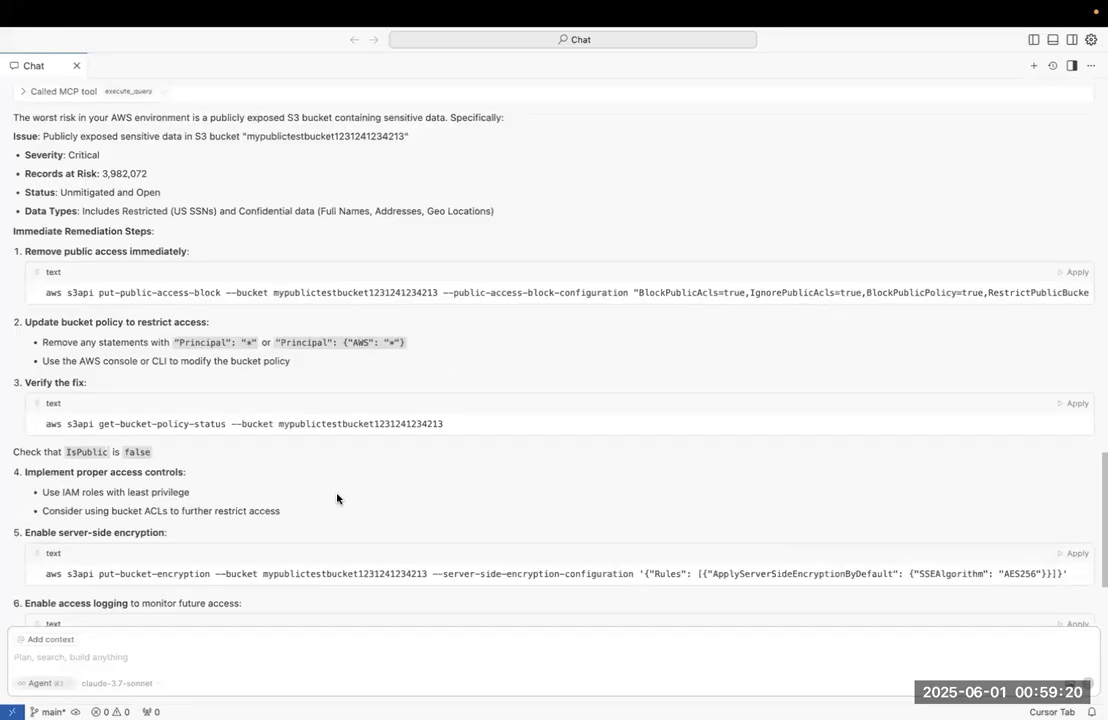
scroll(337, 498, "down", 3)
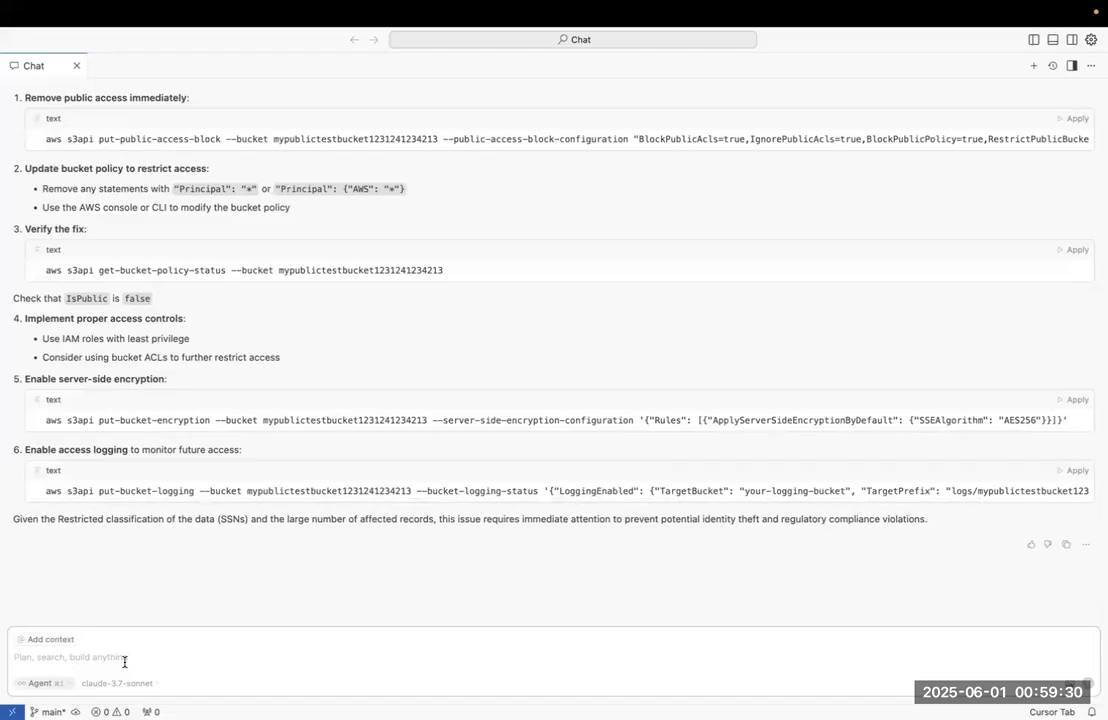
Step: Type the request to summarize healthcare data, where it is at risk and where it is stored
type("Please summar")
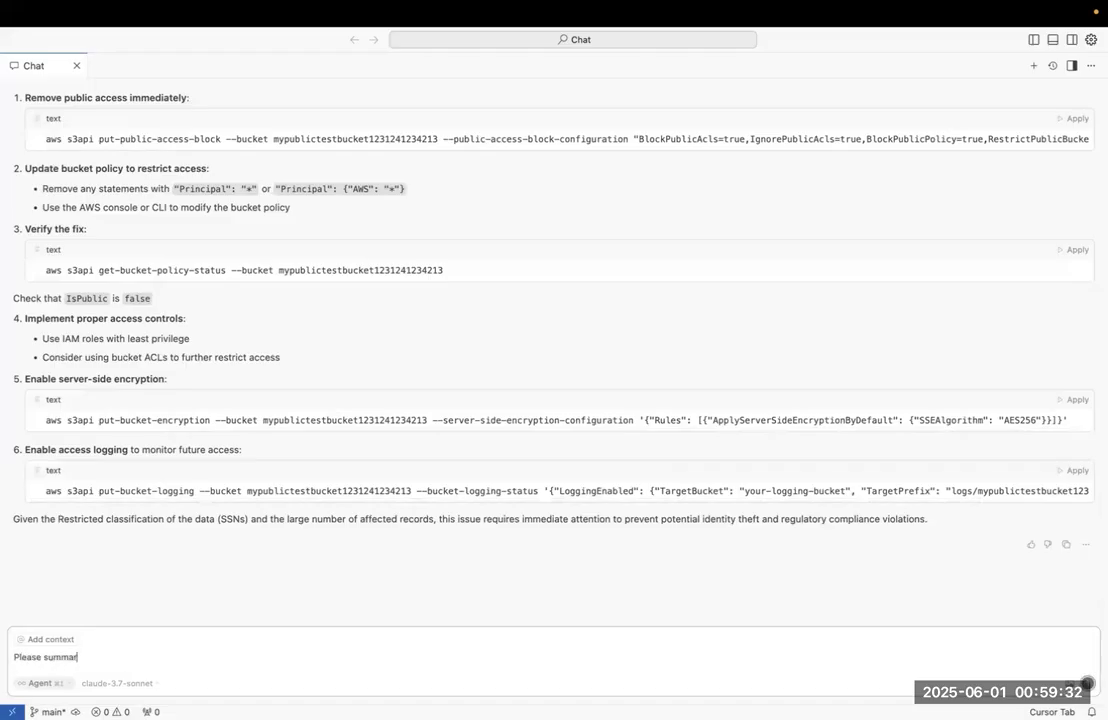
type("ize the health ca")
type("re data in my envir")
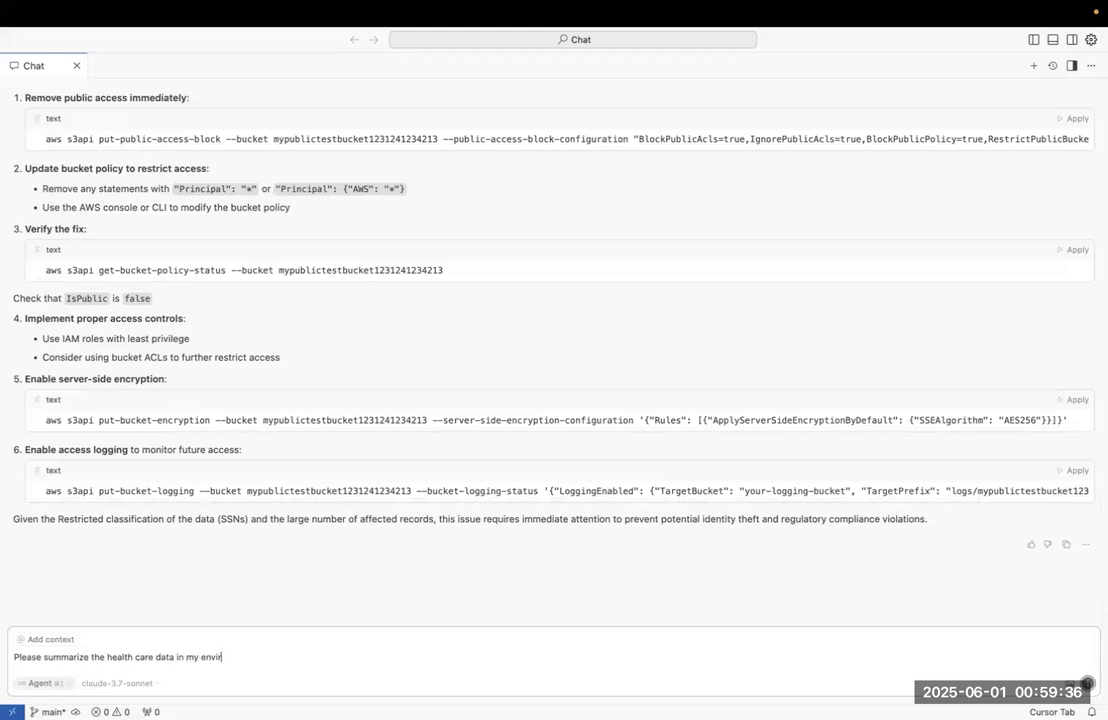
type("onment. Where is")
type(" it at risk")
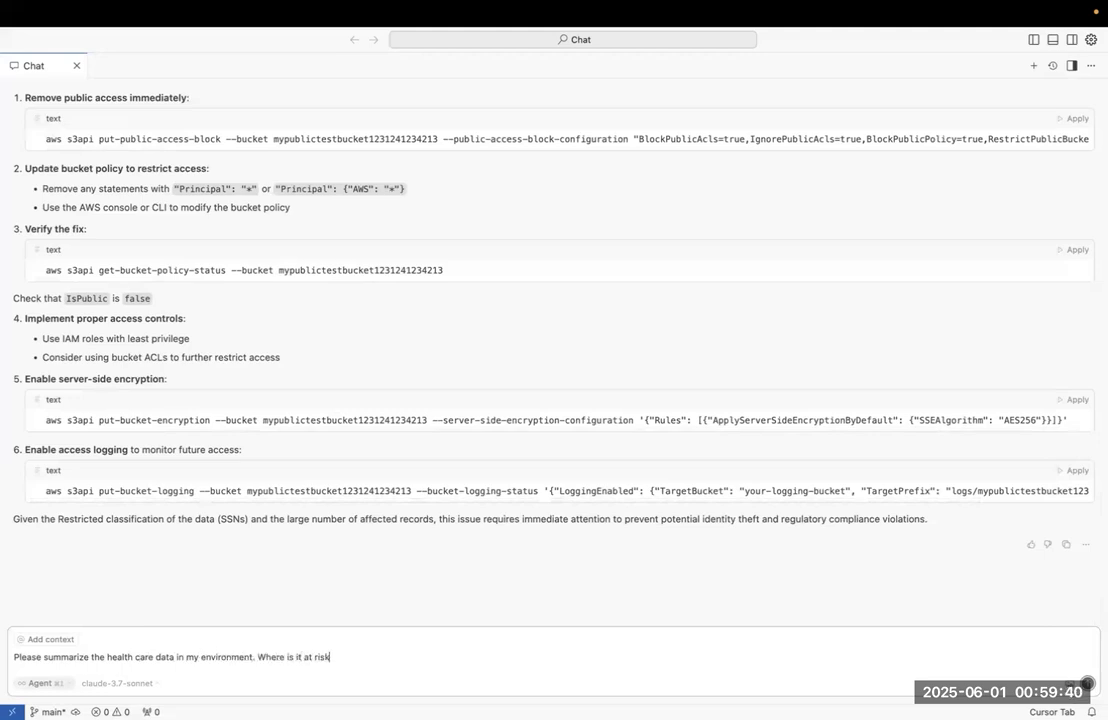
type("? Where is it s")
type("tored? Wh")
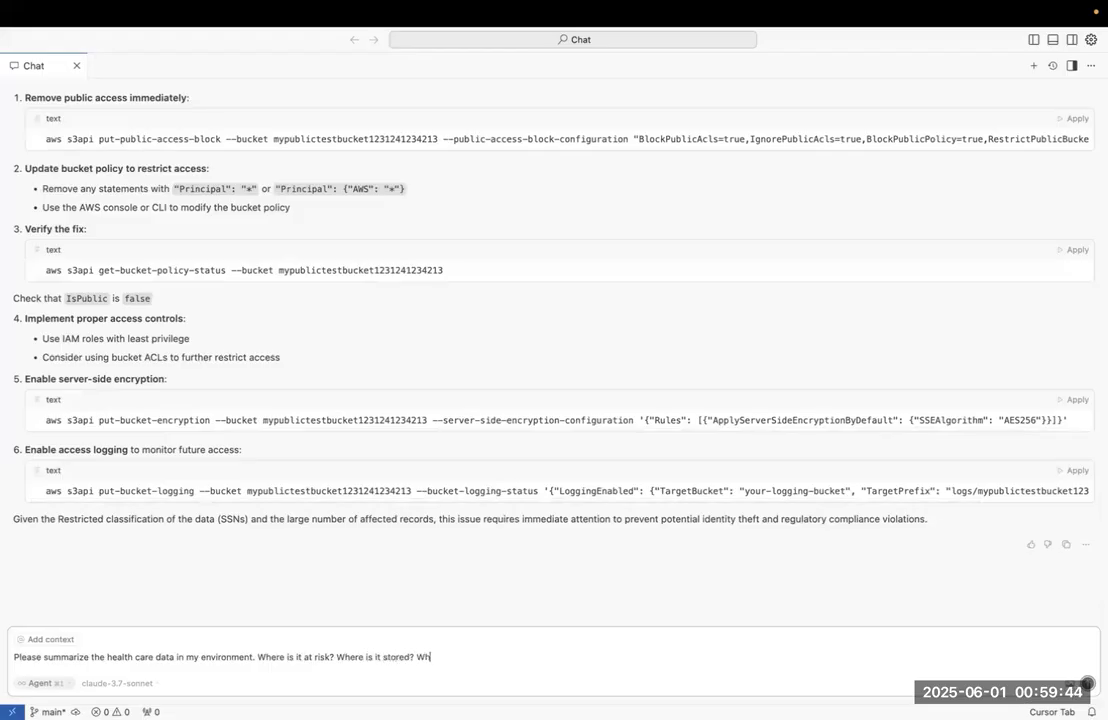
Step: Finish the prompt with 'who has access?', send it, and review the Healthcare Data Summary
type("o has access?")
key("Return")
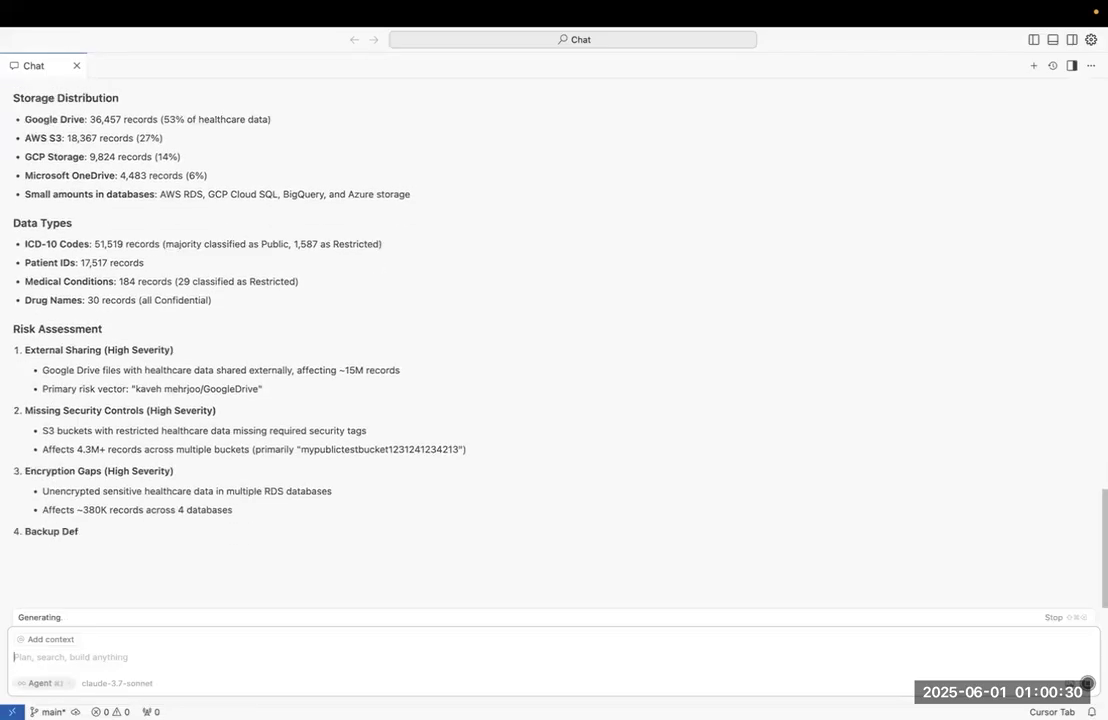
scroll(305, 390, "up", 5)
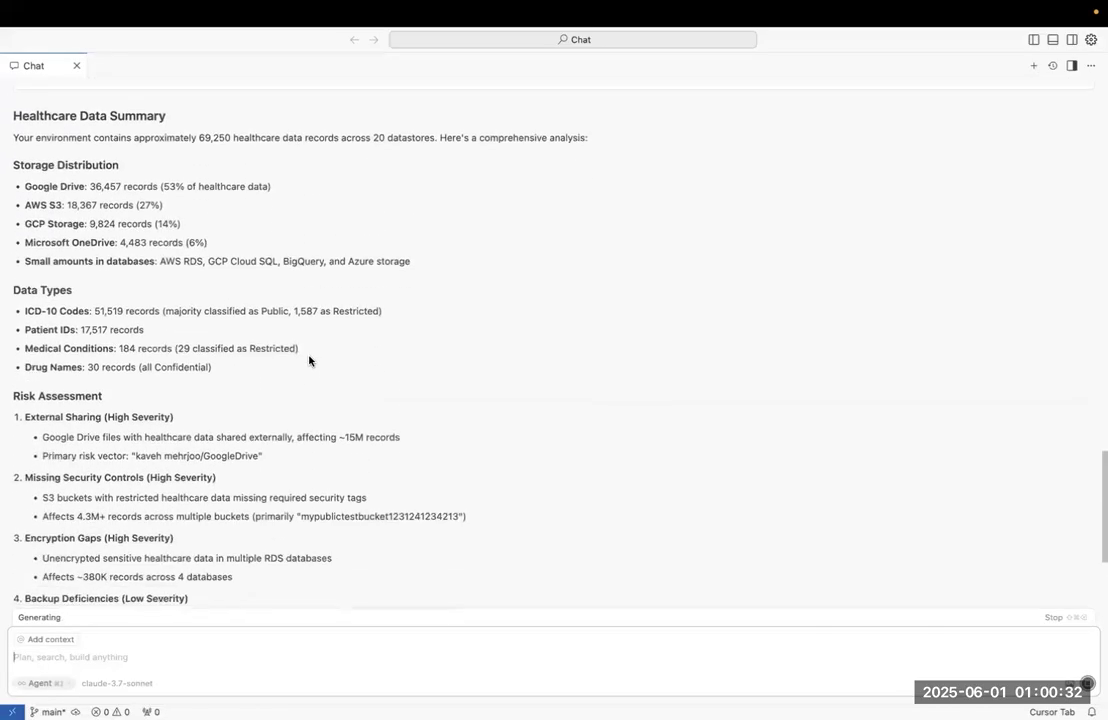